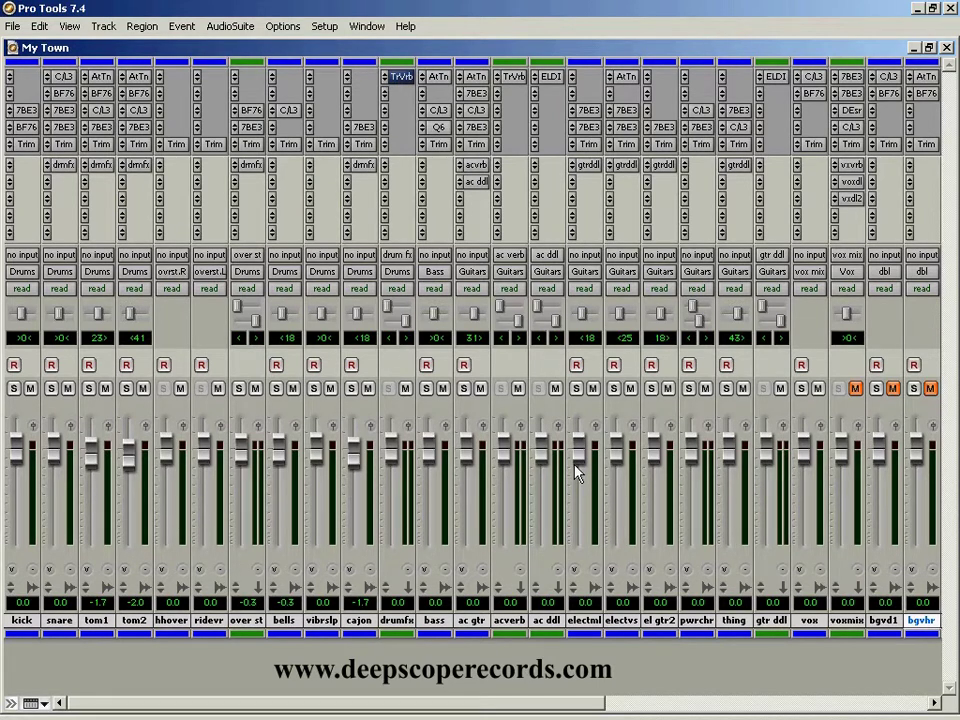
# Open the snare track's Trim plug-in to examine its phase invert control, and close the plug-in window
pyautogui.click(62, 144)
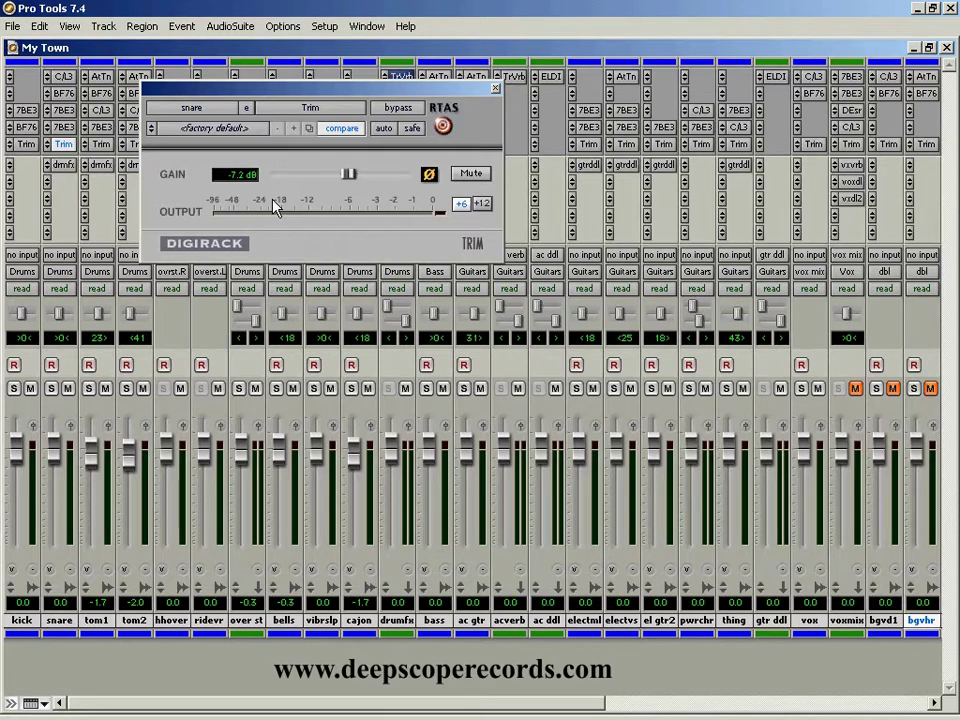
pyautogui.click(429, 175)
pyautogui.click(497, 92)
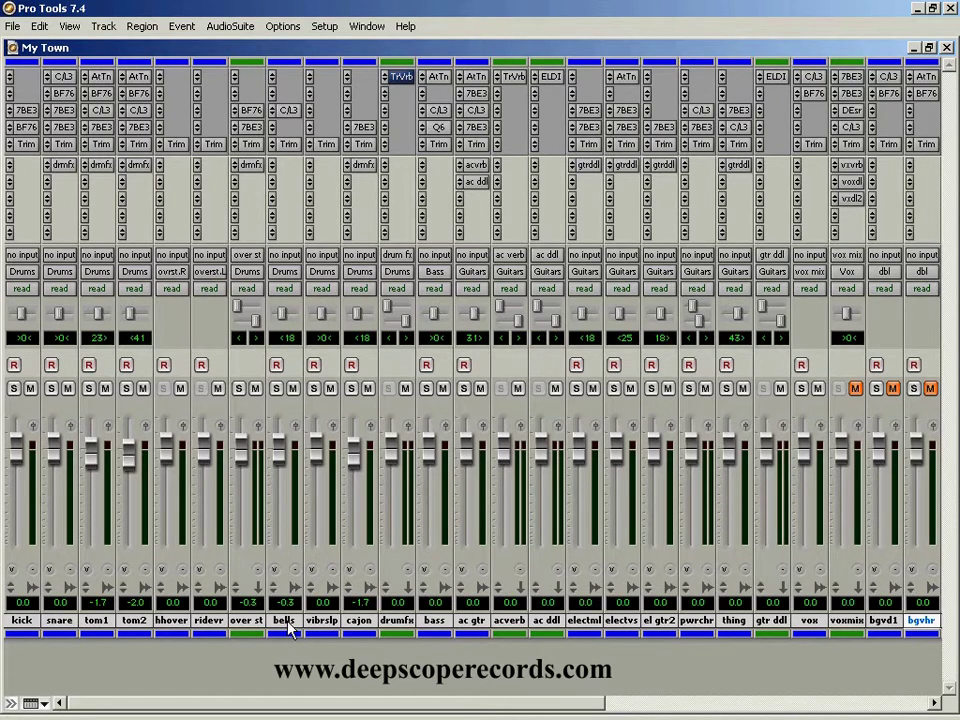
# Select the drum tracks from kick through over st, and move the selection on to the bells track
pyautogui.click(246, 620)
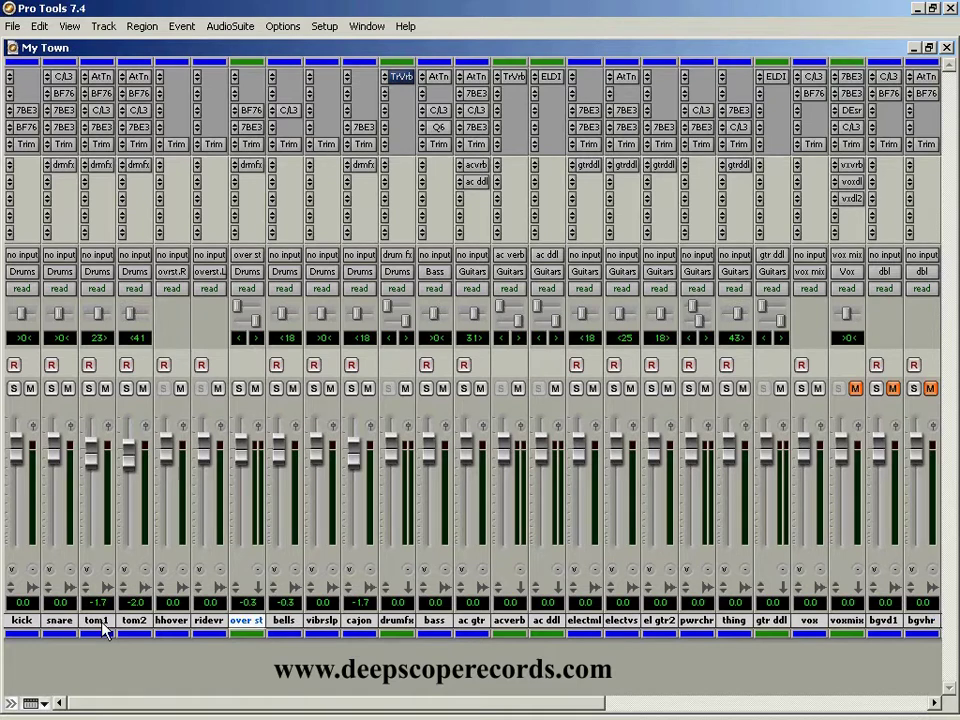
pyautogui.keyDown('shift'); pyautogui.click(24, 621); pyautogui.keyUp('shift')
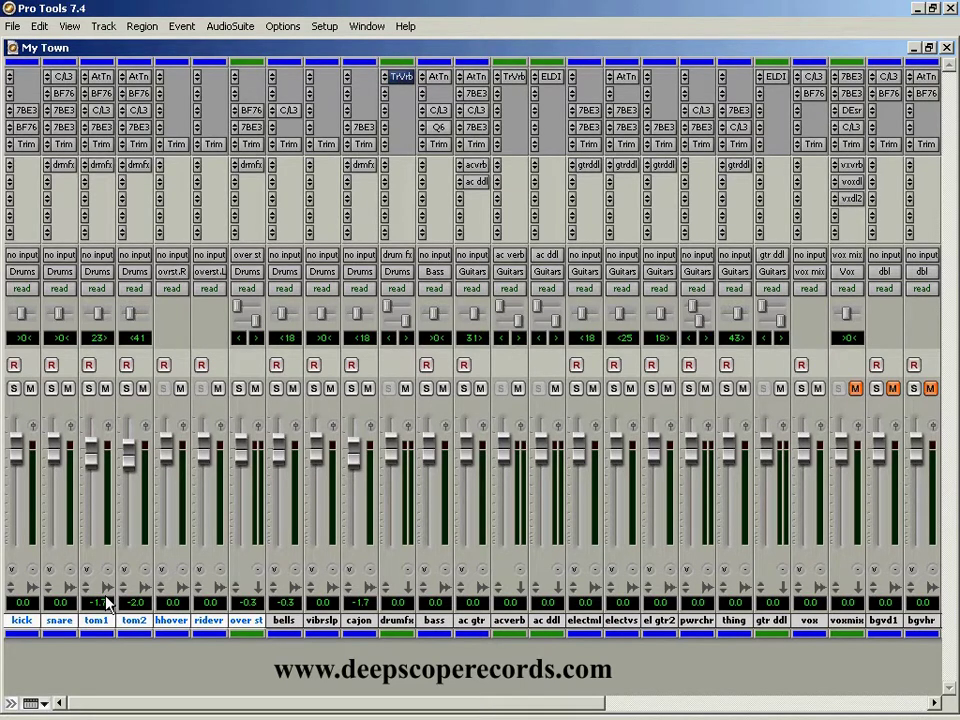
pyautogui.press(';')
# Solo the snare and over st tracks, check the master track, and start playback
pyautogui.click(50, 389)
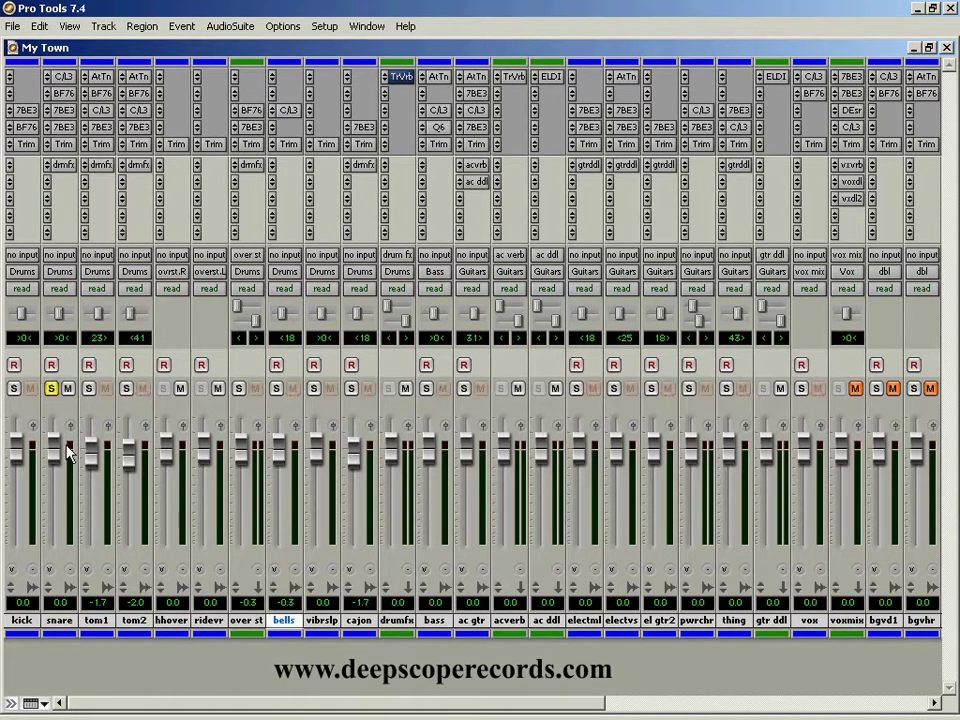
pyautogui.click(239, 388)
pyautogui.hscroll(5, 886, 458)
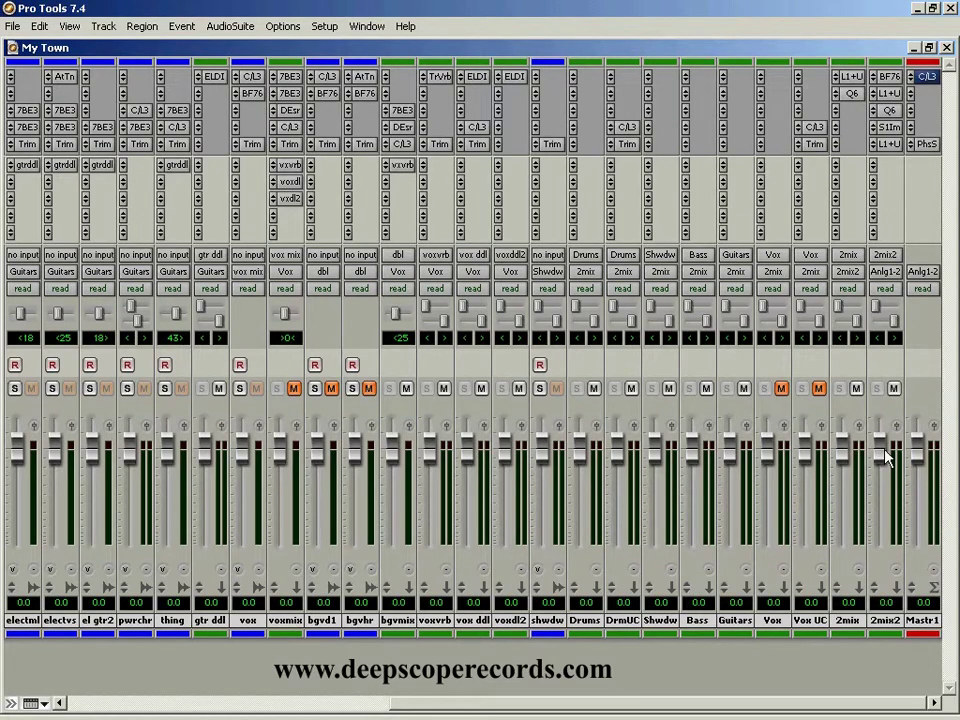
pyautogui.click(103, 707)
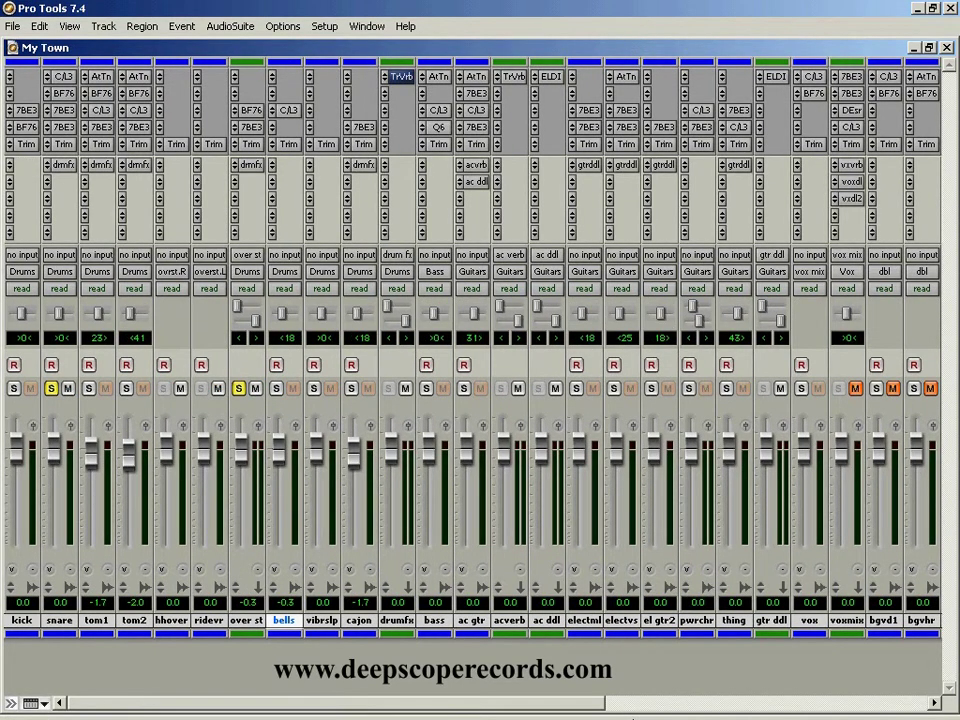
pyautogui.hscroll(5, 90, 710)
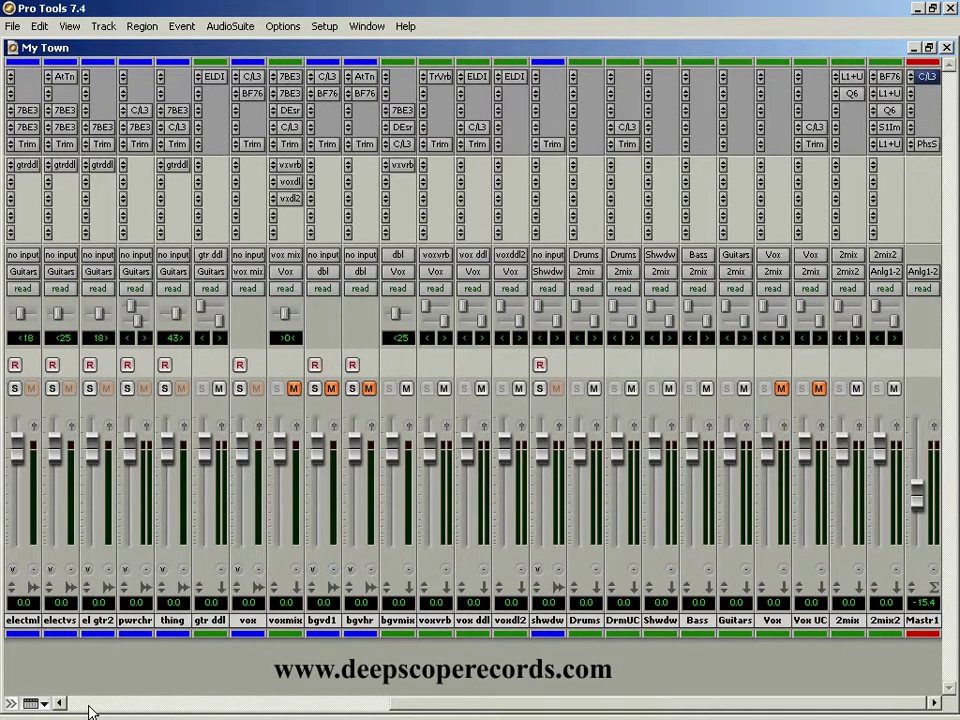
pyautogui.click(89, 708)
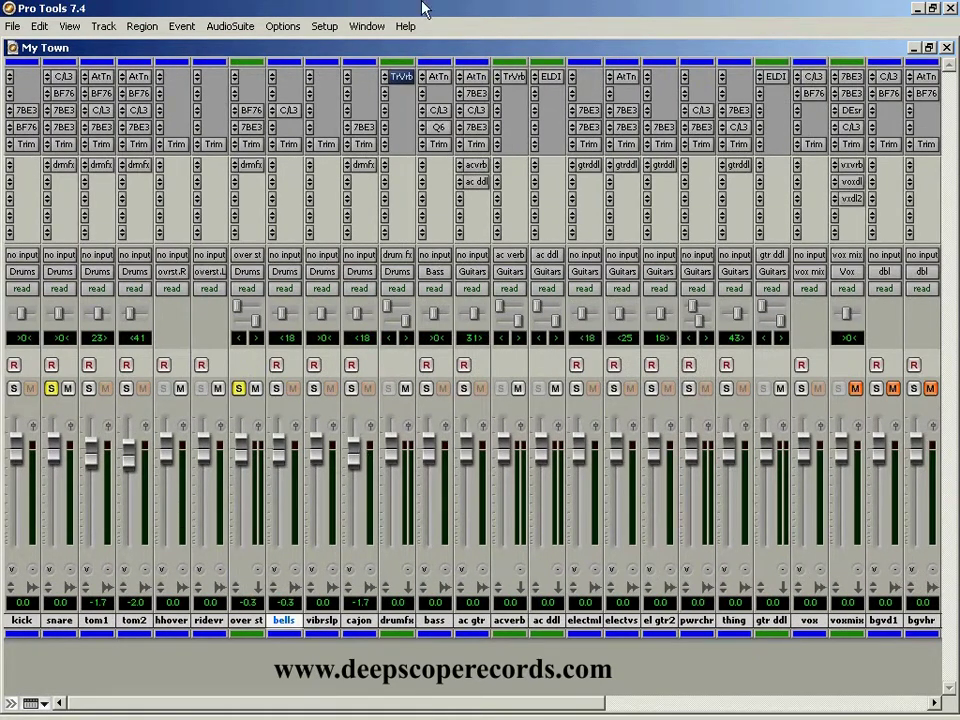
pyautogui.press('space')
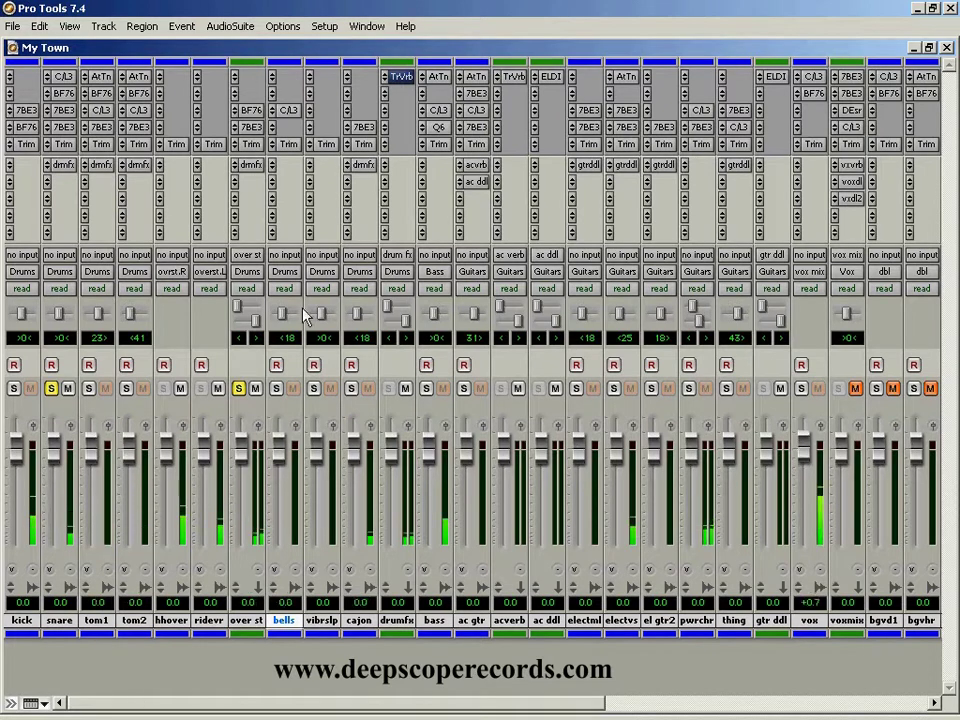
# Toggle the phase invert in the snare's Trim plug-in repeatedly to compare both polarities against the overheads, and close the plug-in
pyautogui.click(63, 145)
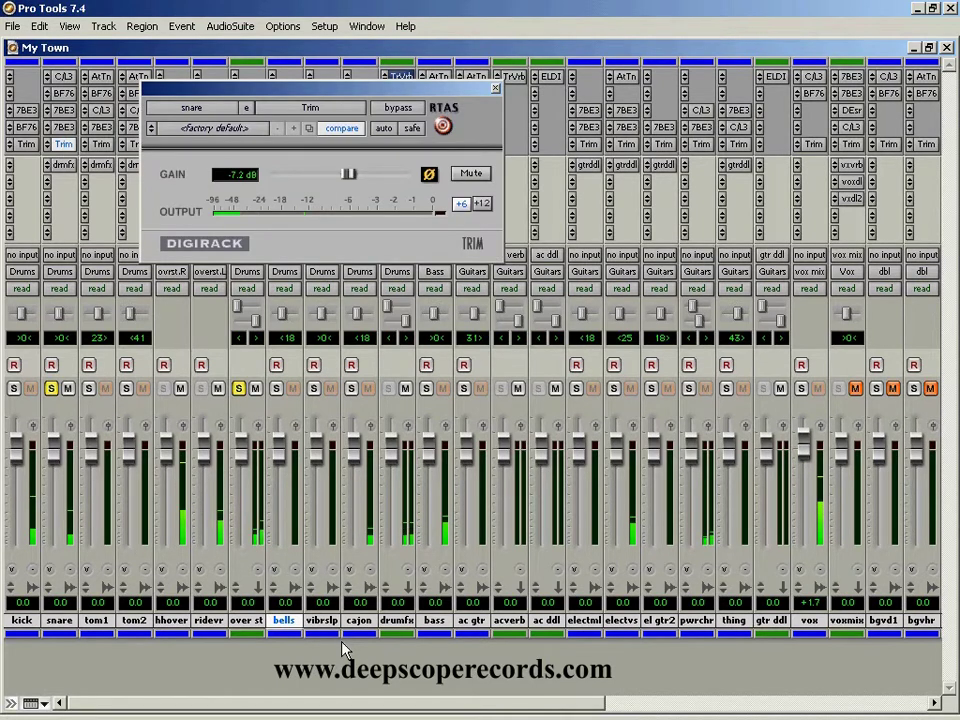
pyautogui.click(429, 176)
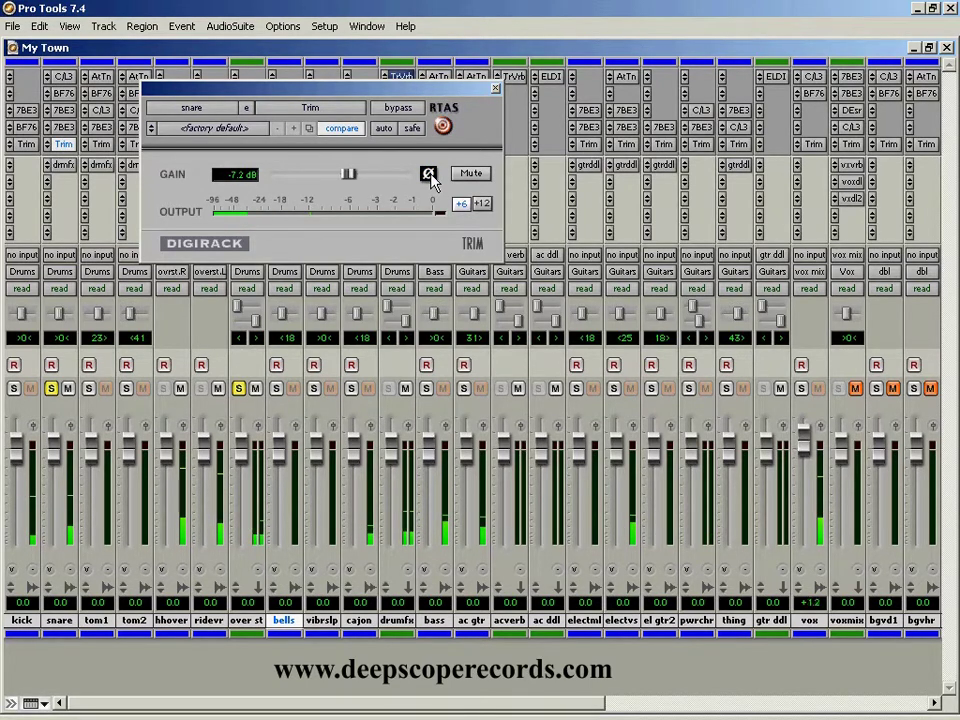
pyautogui.click(429, 176)
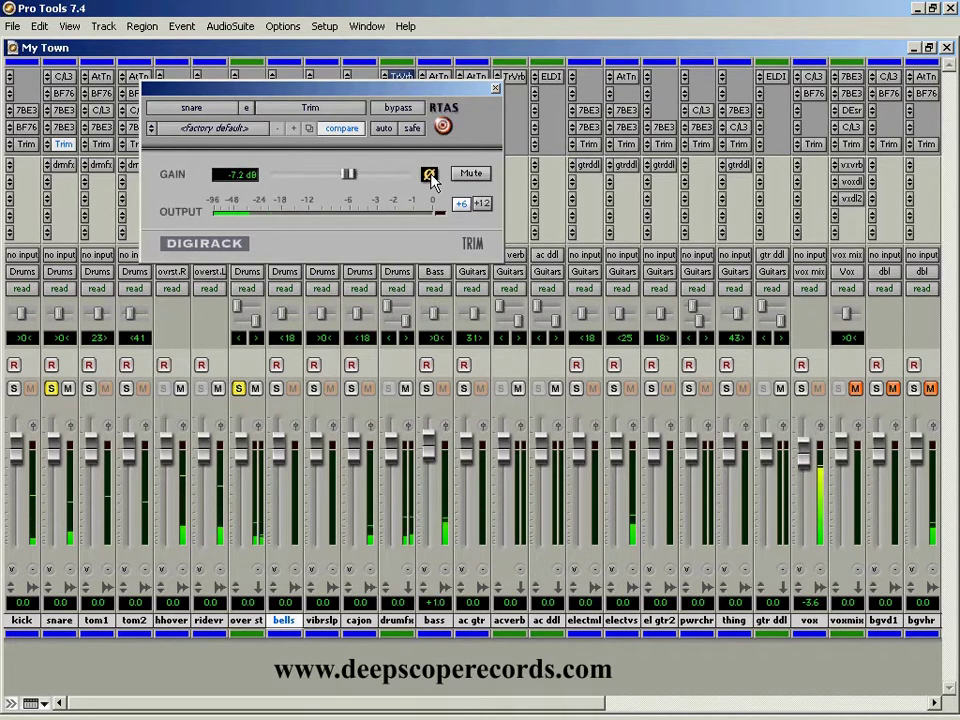
pyautogui.click(429, 176)
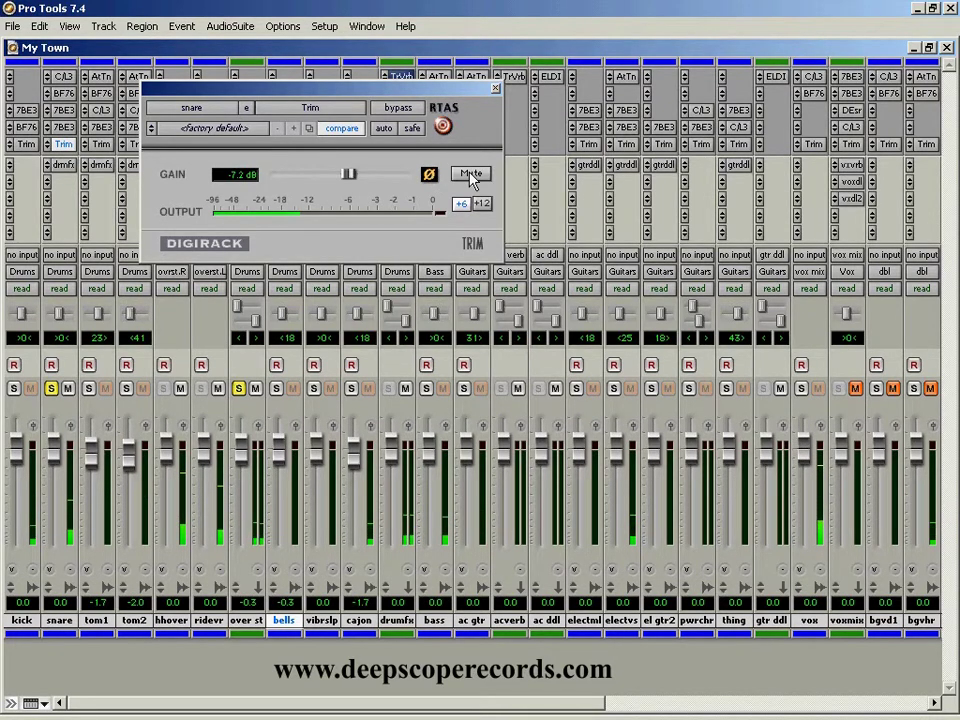
pyautogui.click(429, 176)
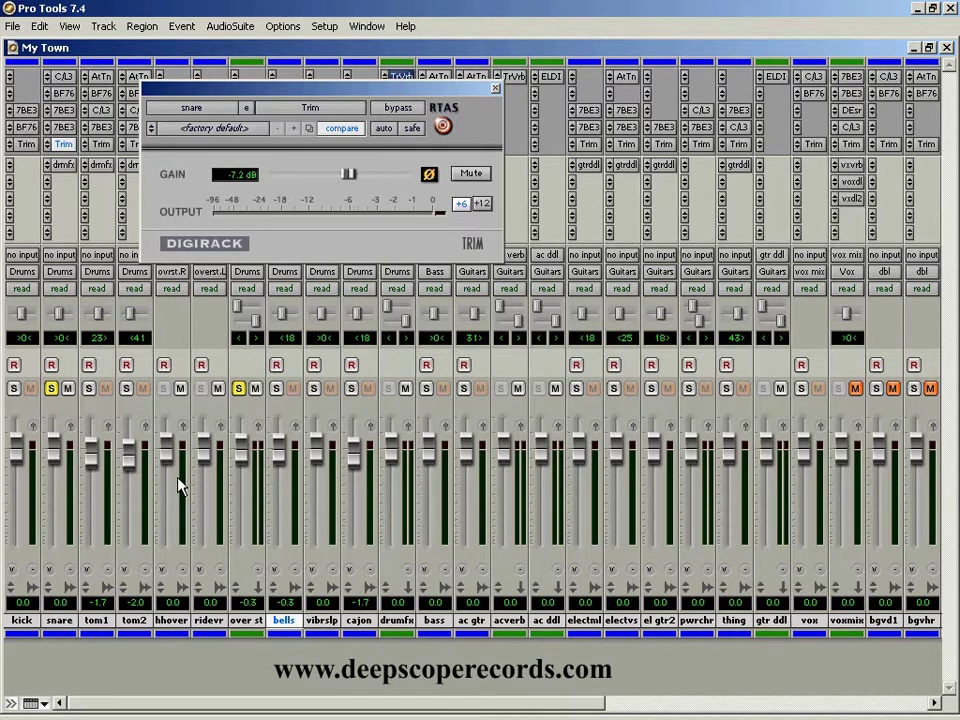
pyautogui.click(429, 176)
pyautogui.click(429, 176)
pyautogui.click(429, 176)
pyautogui.click(429, 176)
pyautogui.click(495, 89)
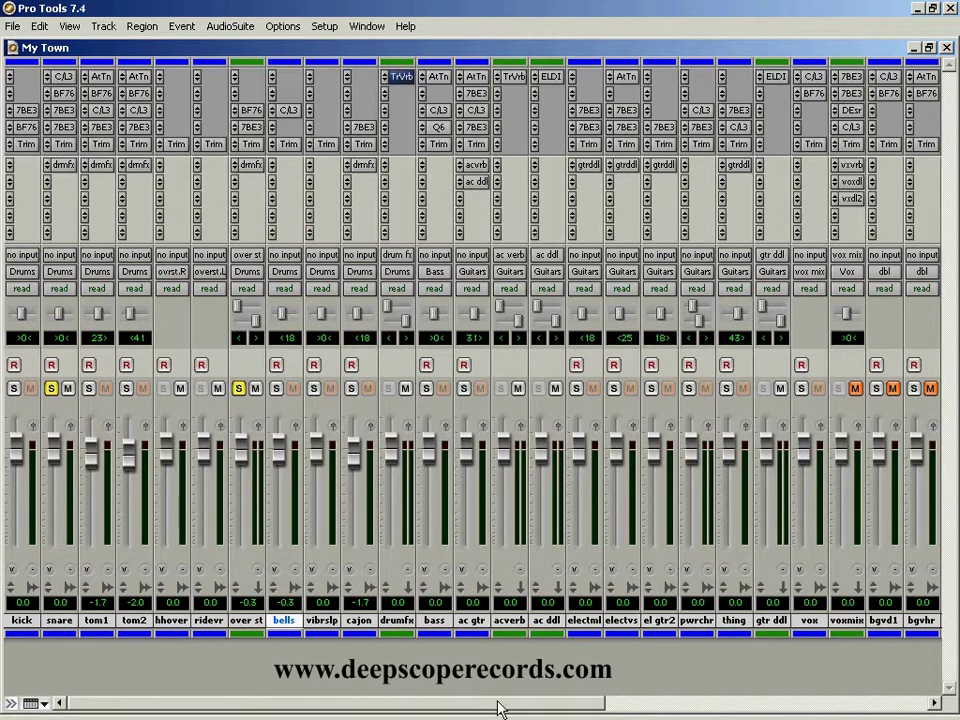
# View the bass track's Trim plug-in, and browse the multi-mono plug-in categories for the pwrchr track's Trim insert
pyautogui.moveTo(499, 705); pyautogui.dragTo(568, 703)
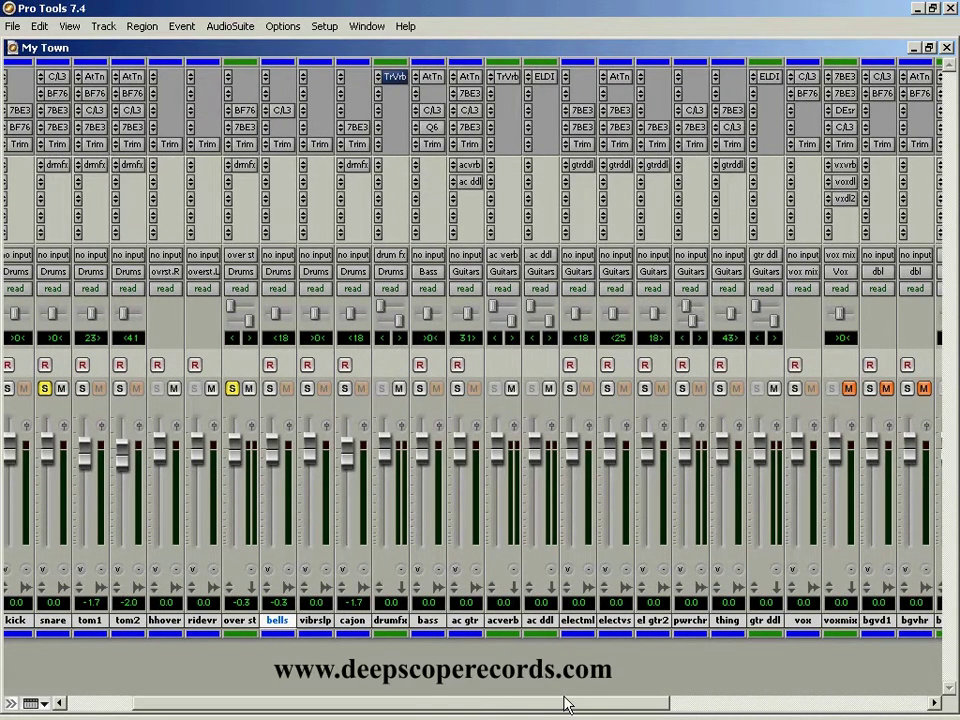
pyautogui.scroll(-3, 338, 706)
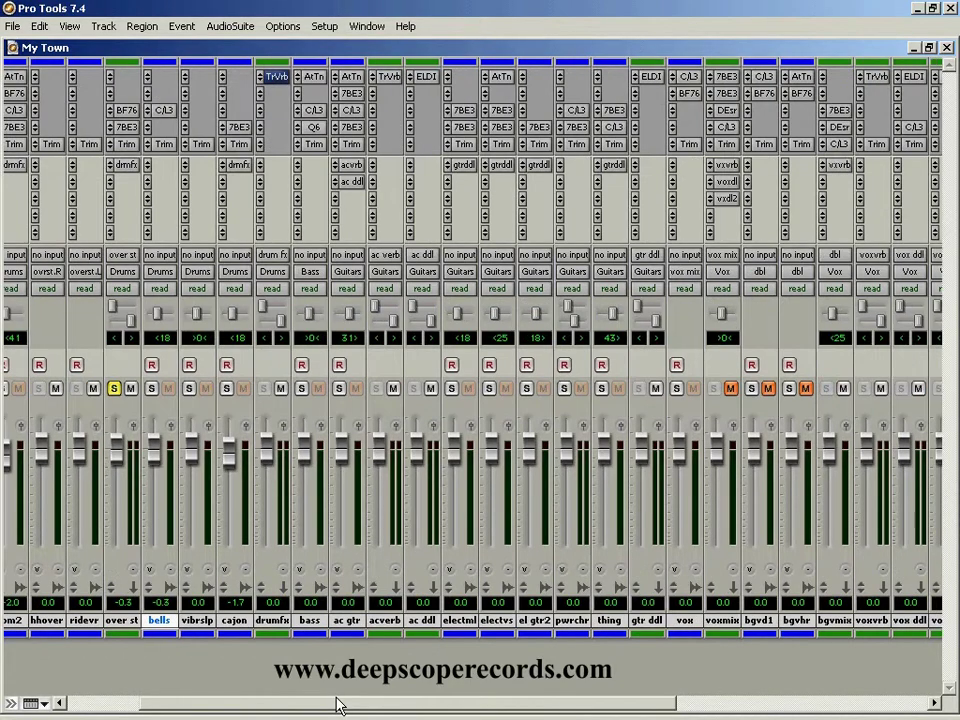
pyautogui.moveTo(338, 706); pyautogui.dragTo(481, 706)
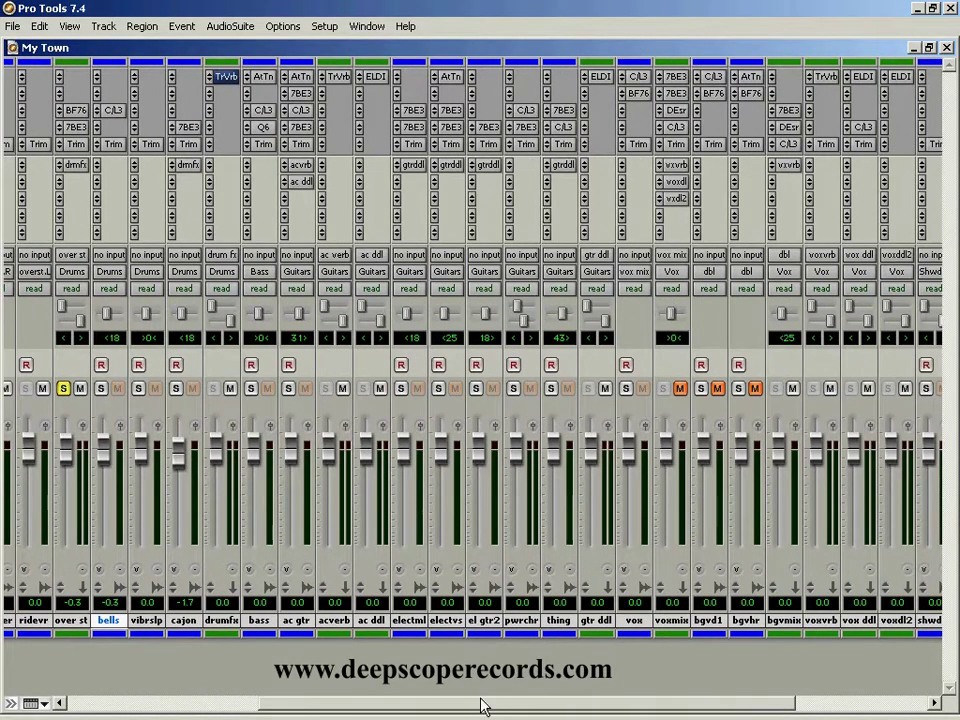
pyautogui.scroll(-8, 242, 510)
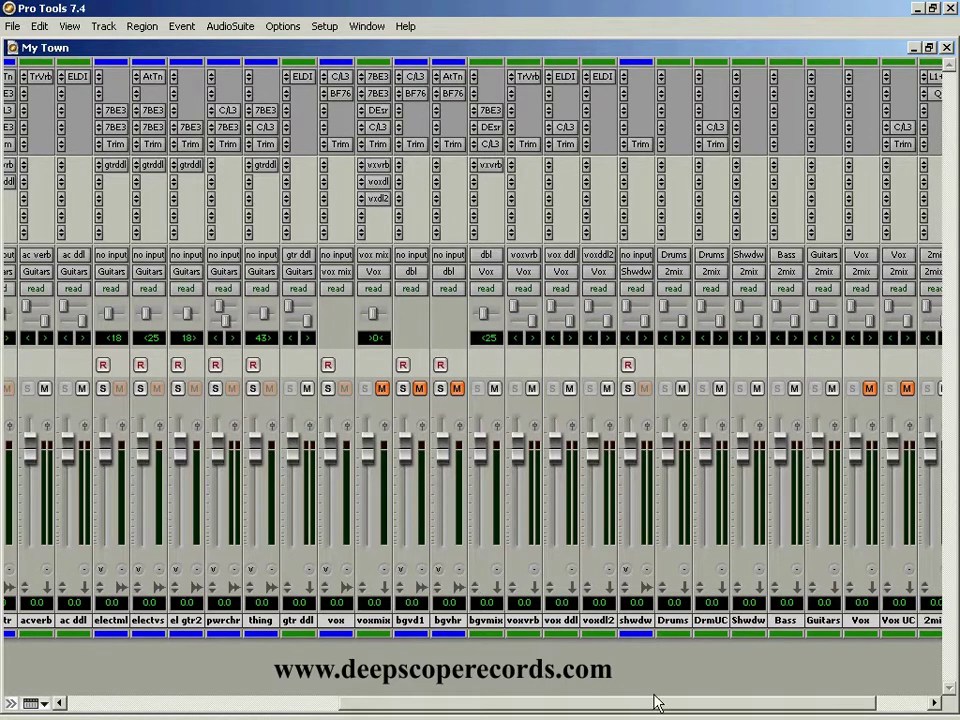
pyautogui.moveTo(657, 703); pyautogui.dragTo(561, 706)
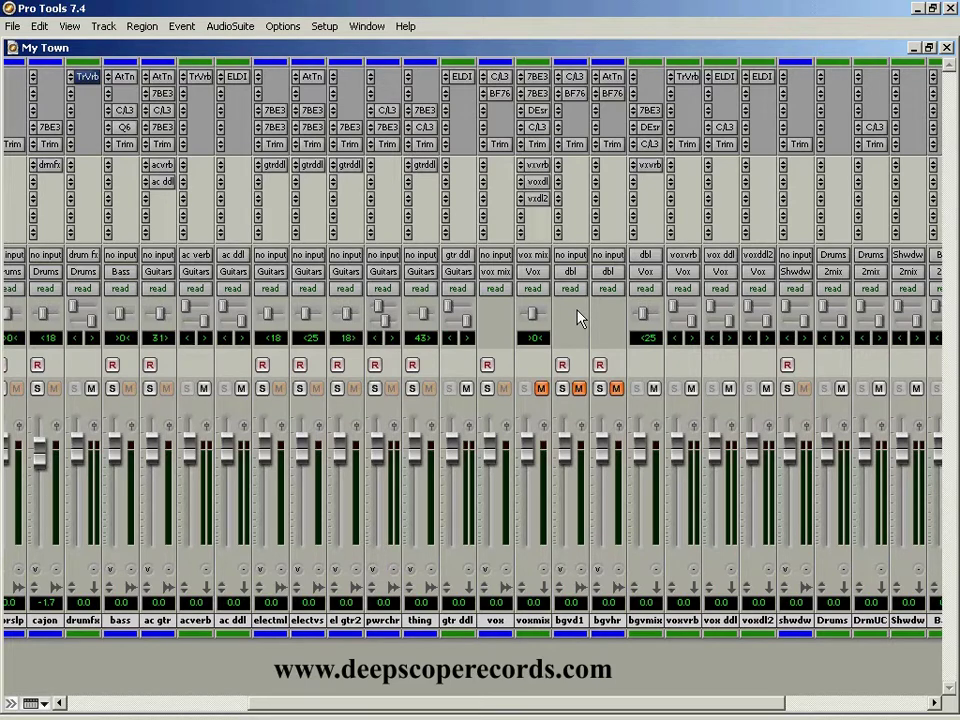
pyautogui.click(124, 144)
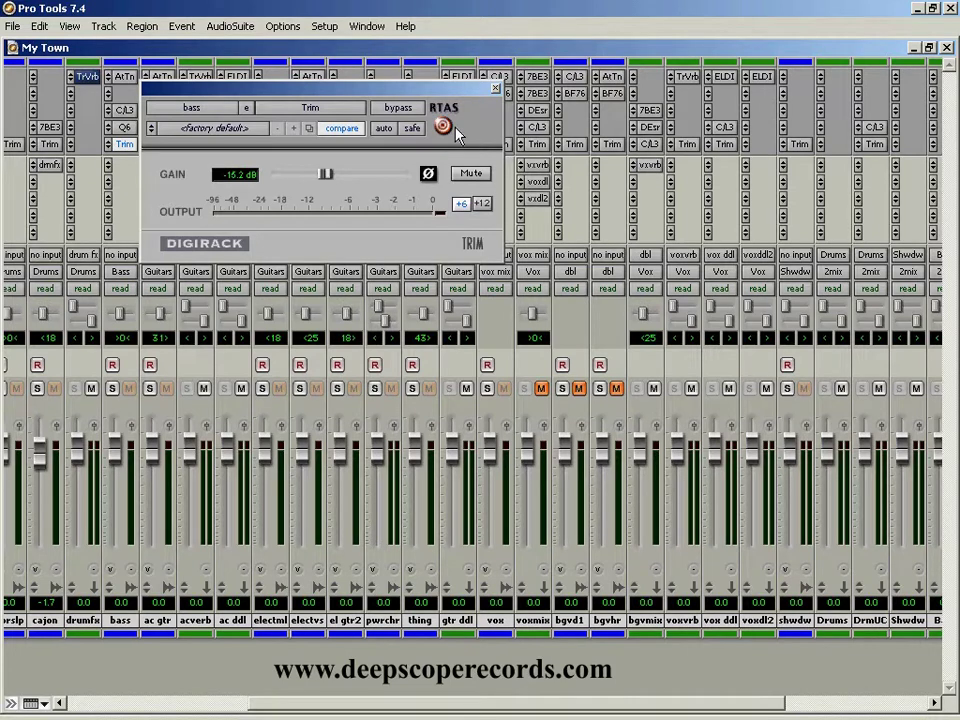
pyautogui.click(385, 144)
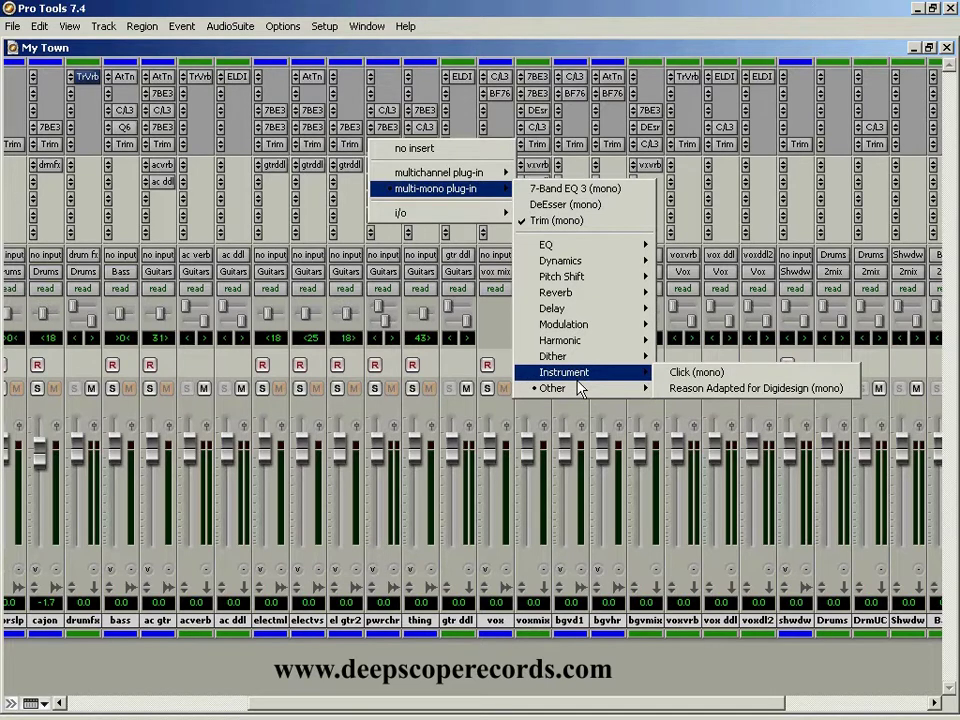
pyautogui.click(679, 253)
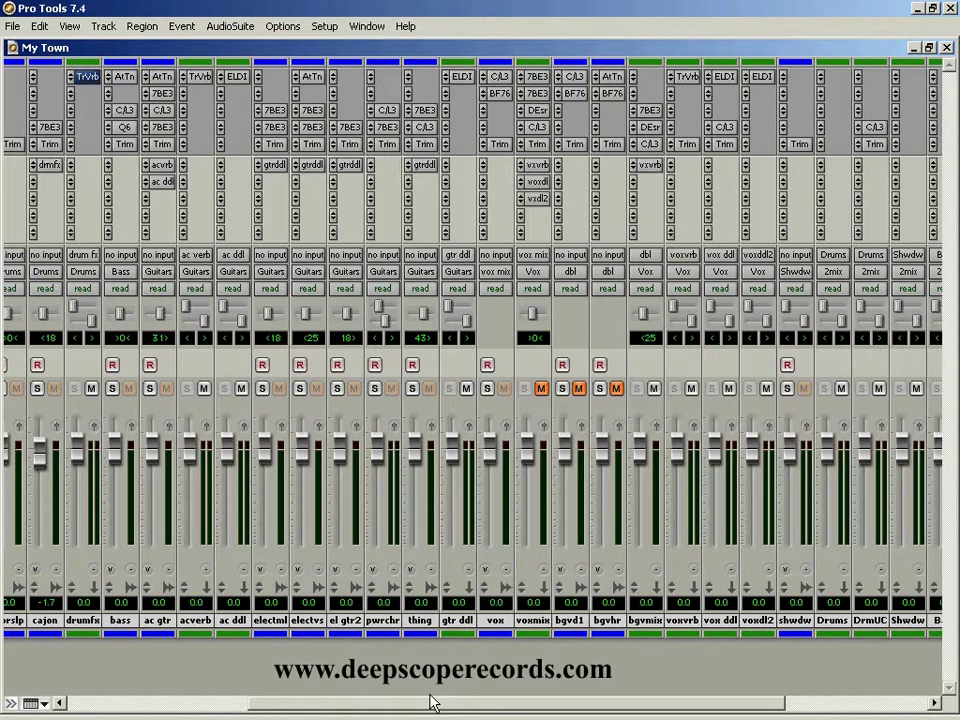
# Clear the solos on the snare and over st tracks, and view the snare's Trim plug-in once more
pyautogui.moveTo(432, 703); pyautogui.dragTo(400, 560)
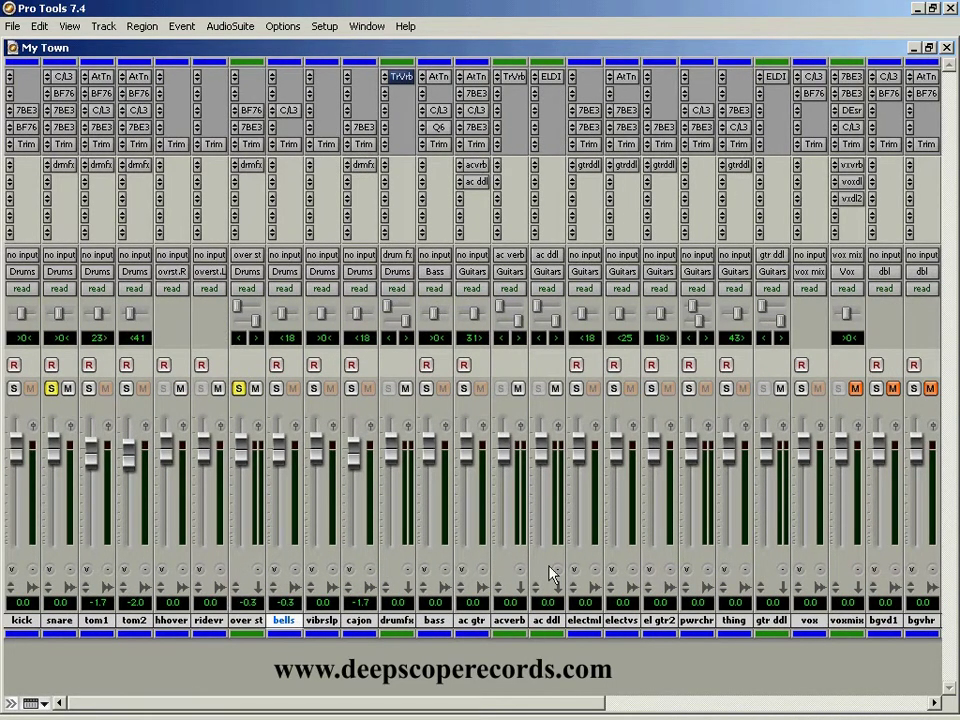
pyautogui.keyDown('alt'); pyautogui.click(240, 389); pyautogui.keyUp('alt')
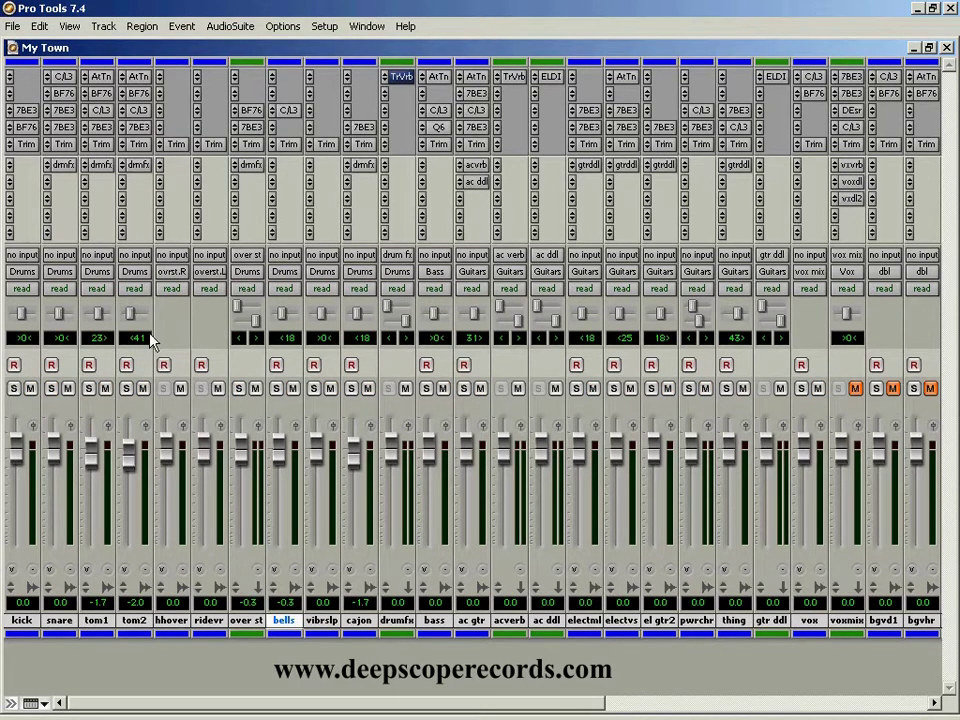
pyautogui.click(63, 144)
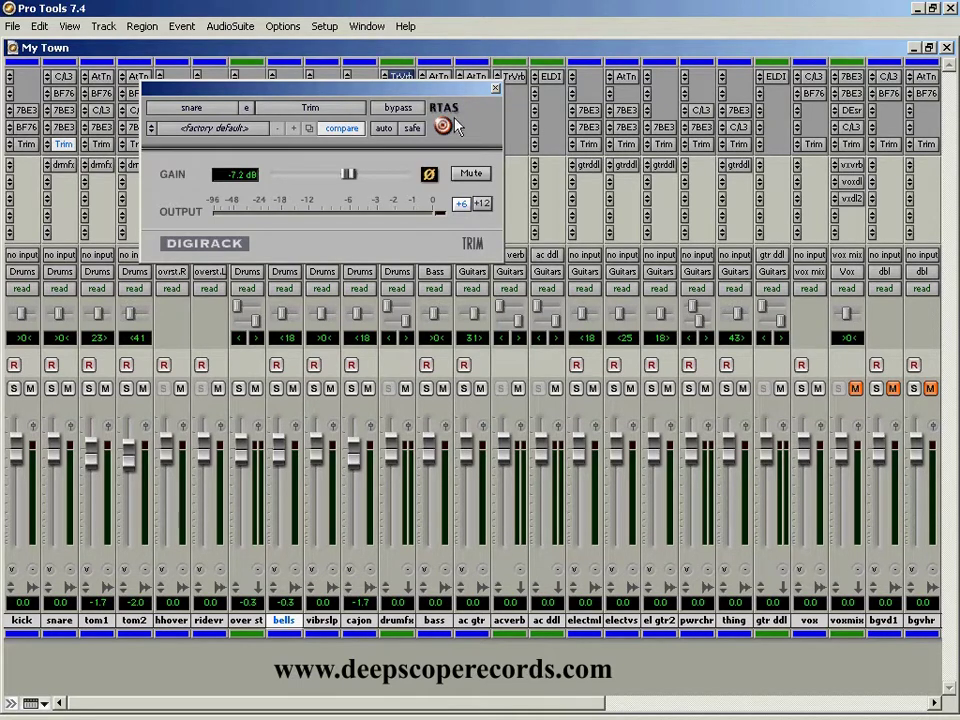
pyautogui.click(495, 88)
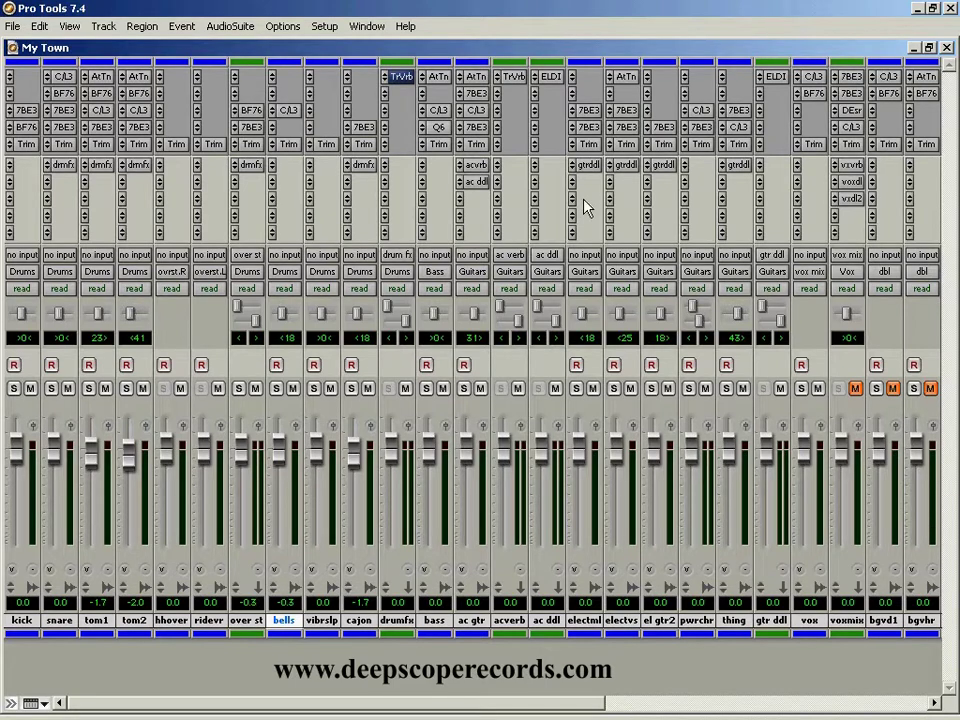
# Open the Extra Long Delay II on vox ddl2, try the phase invert switches of both channels, and close the plug-in
pyautogui.hscroll(5, 585, 207)
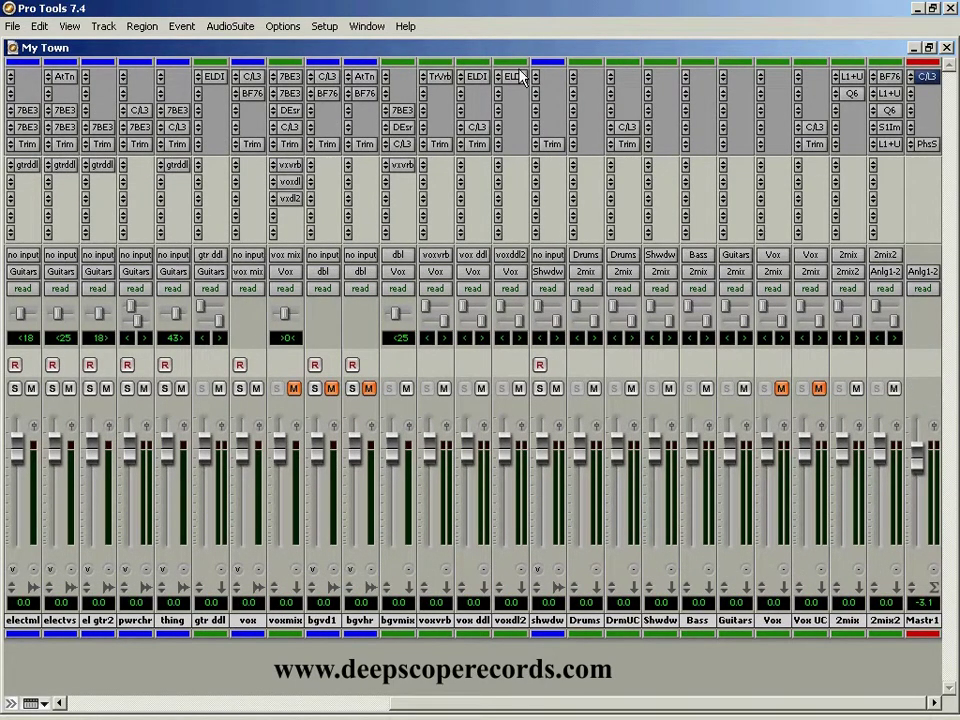
pyautogui.click(515, 77)
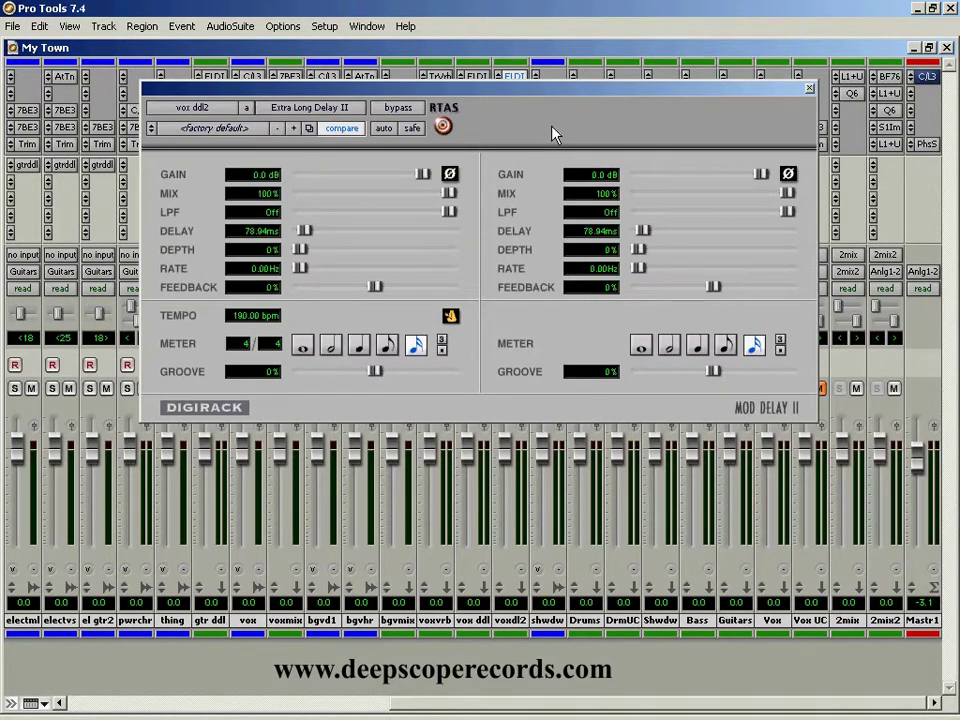
pyautogui.click(450, 174)
pyautogui.click(451, 176)
pyautogui.click(451, 176)
pyautogui.click(788, 176)
pyautogui.click(788, 175)
pyautogui.click(788, 176)
pyautogui.click(810, 89)
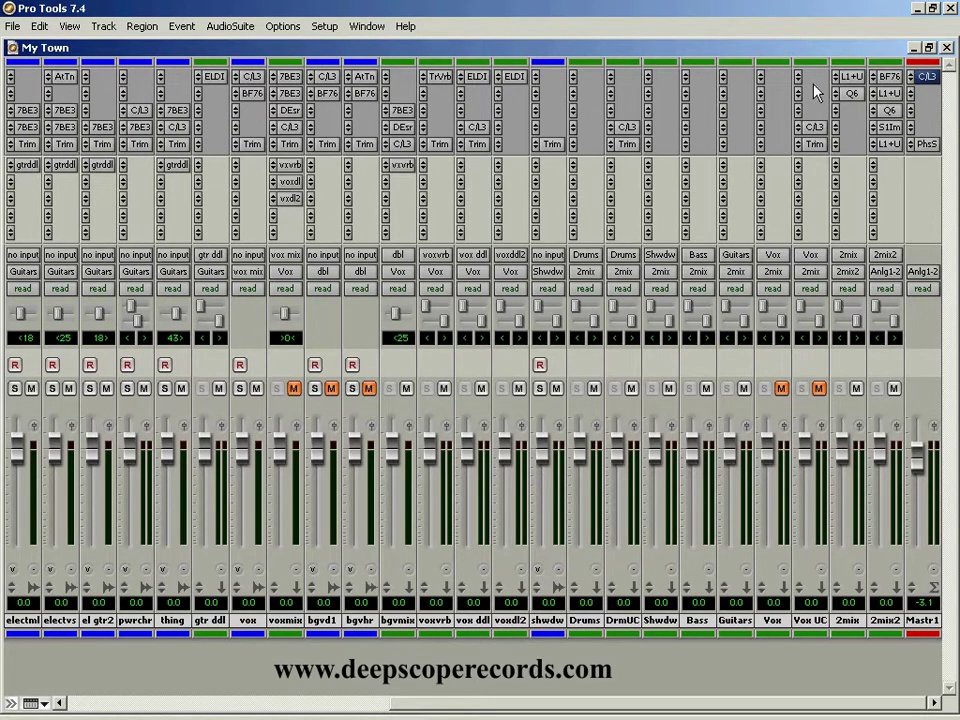